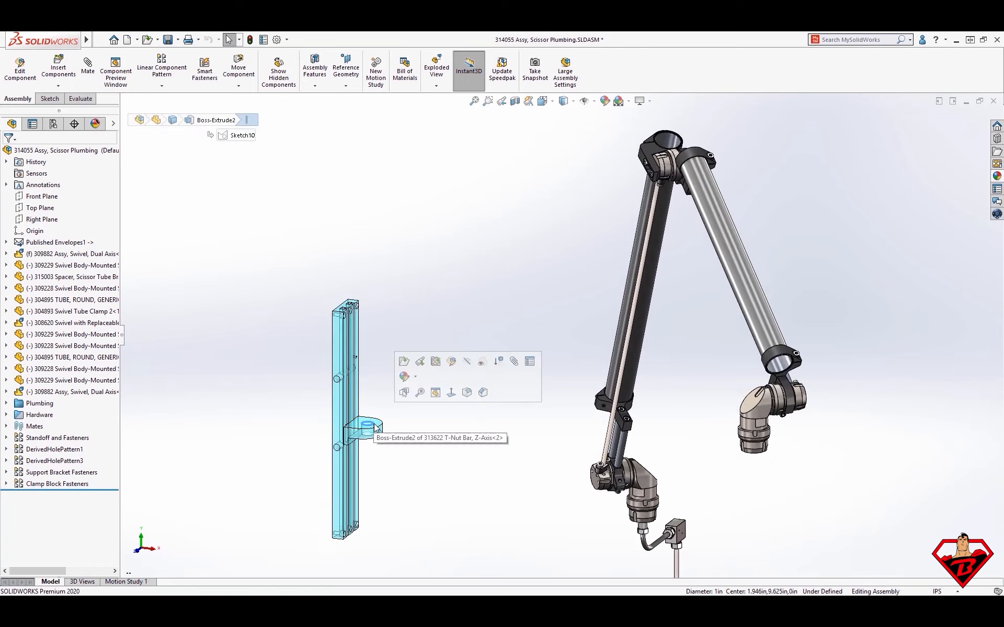
pyautogui.moveTo(759, 510); pyautogui.dragTo(759, 460, button='middle')
pyautogui.keyDown('ctrl'); pyautogui.click(737, 265); pyautogui.keyUp('ctrl')
pyautogui.click(805, 266)
pyautogui.click(845, 278)
pyautogui.scroll(2, 726, 310)
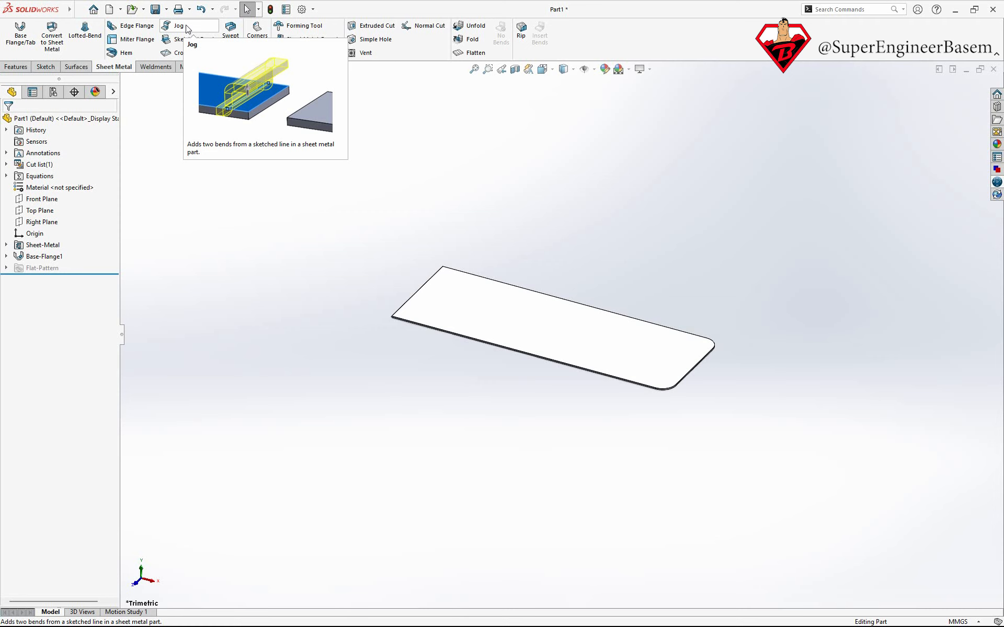
# Sketch a vertical line across the full width of the base flange's top face, near its square end, and finish the sketch
pyautogui.rightClick(475, 303)
pyautogui.click(500, 290)
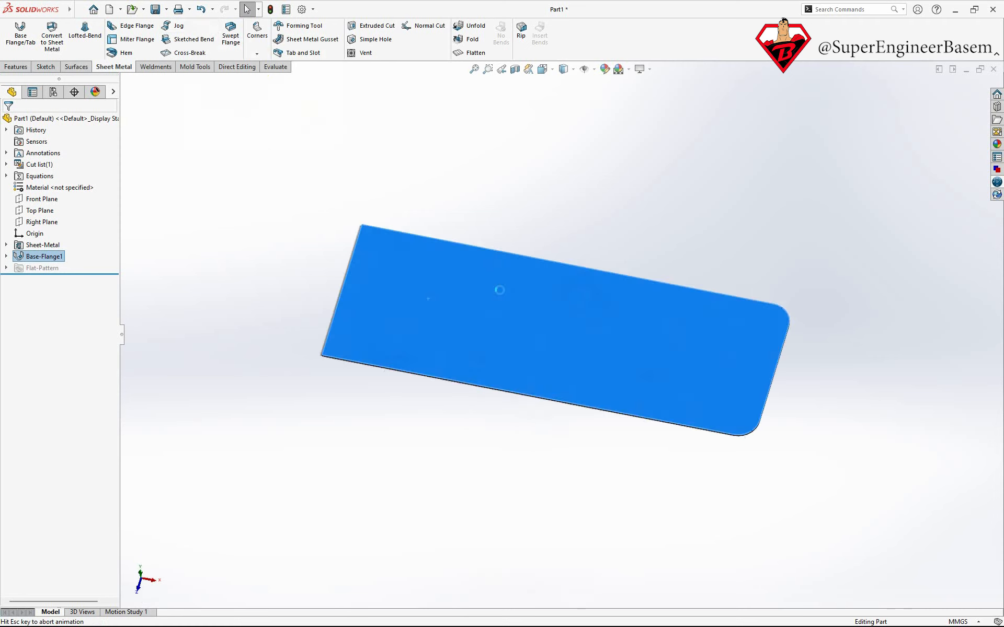
pyautogui.press('l')
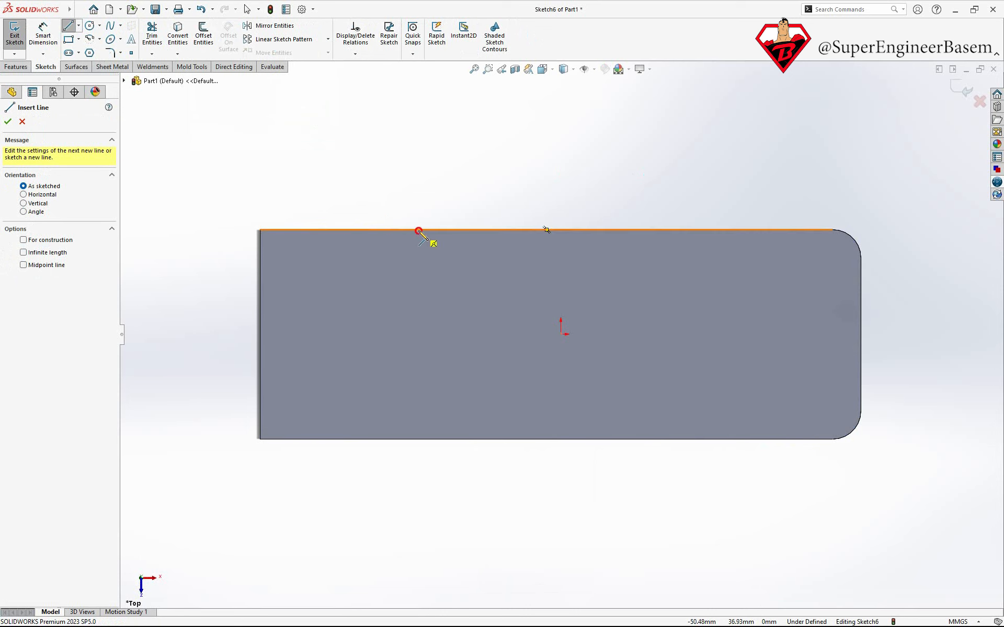
pyautogui.click(418, 231)
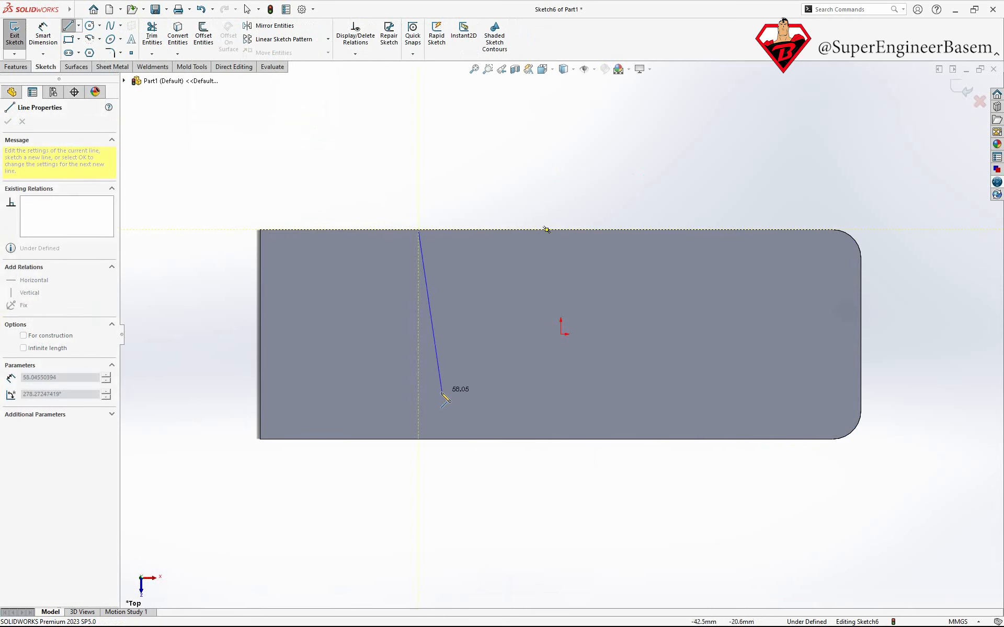
pyautogui.click(418, 440)
pyautogui.press('Escape')
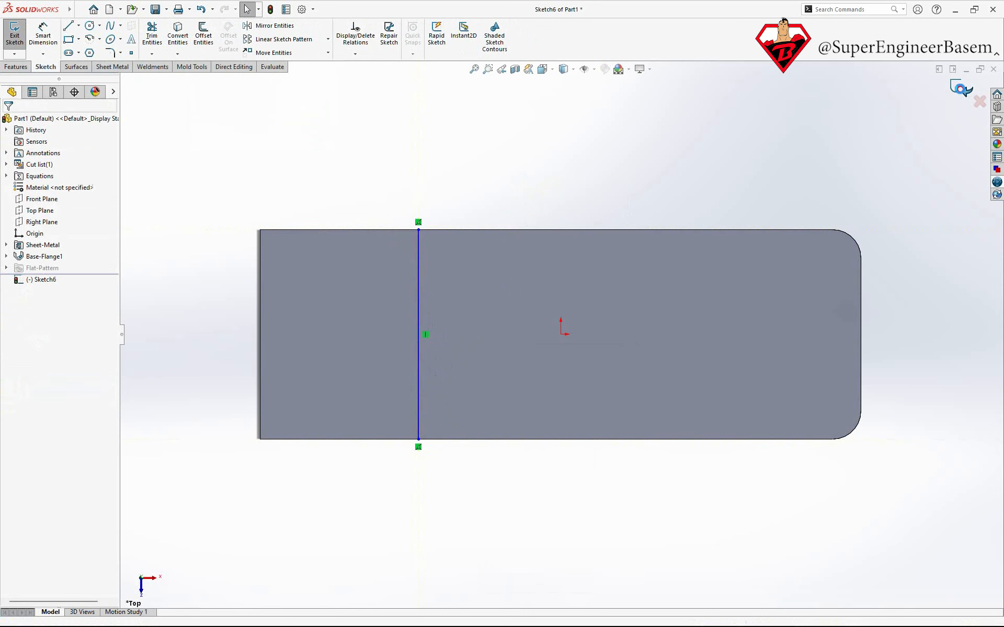
pyautogui.click(960, 88)
# Start a Jog from the sketched line and pick the flange face on the square-end side of the line as fixed
pyautogui.scroll(3, 479, 200)
pyautogui.moveTo(410, 394); pyautogui.dragTo(388, 272, button='middle')
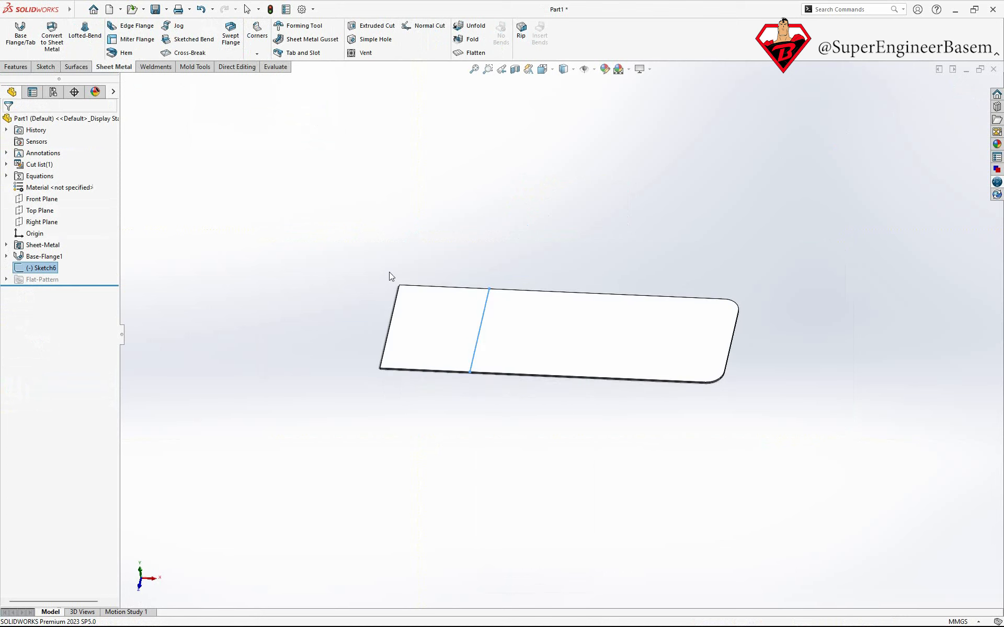
pyautogui.click(175, 25)
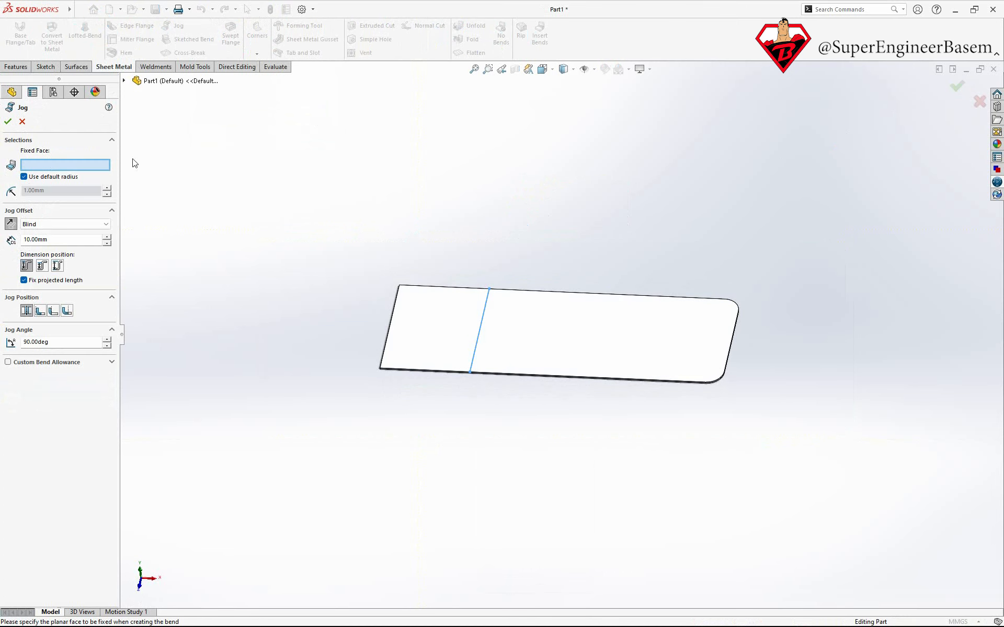
pyautogui.moveTo(120, 152); pyautogui.dragTo(202, 152)
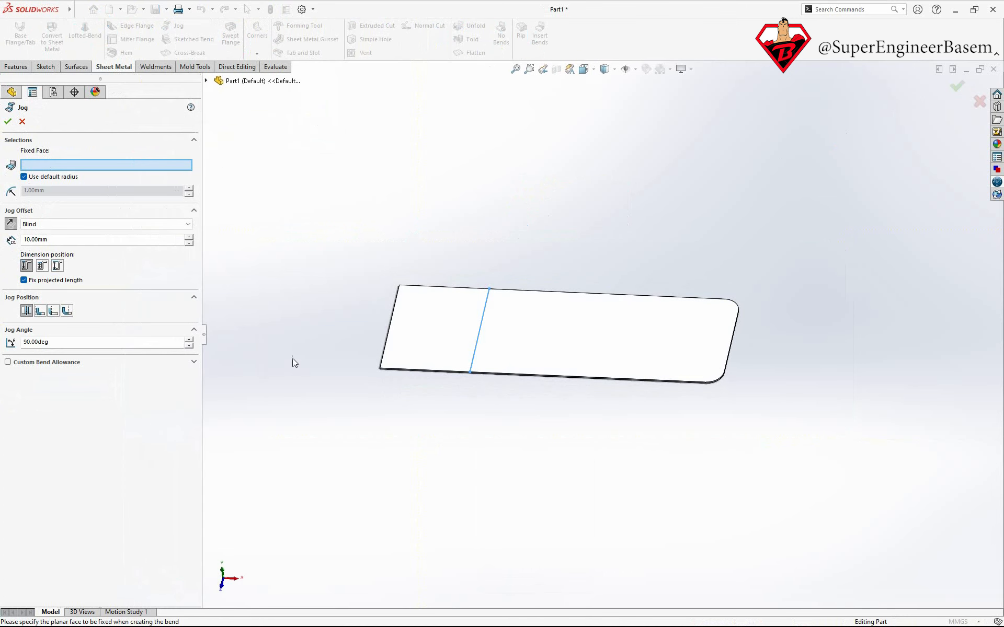
pyautogui.moveTo(291, 360); pyautogui.dragTo(319, 324, button='middle')
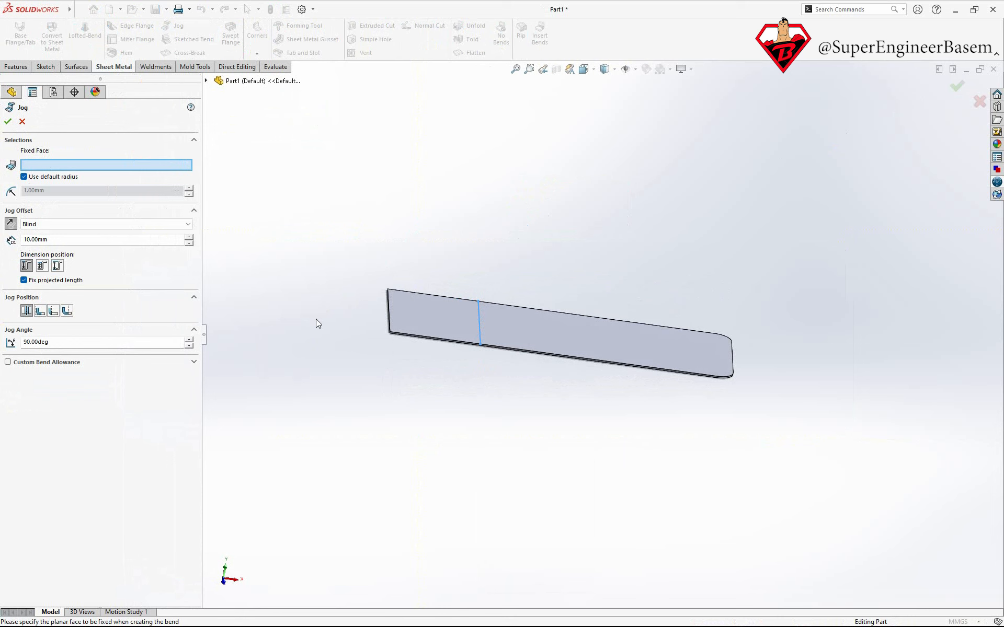
pyautogui.moveTo(309, 327); pyautogui.dragTo(313, 385, button='middle')
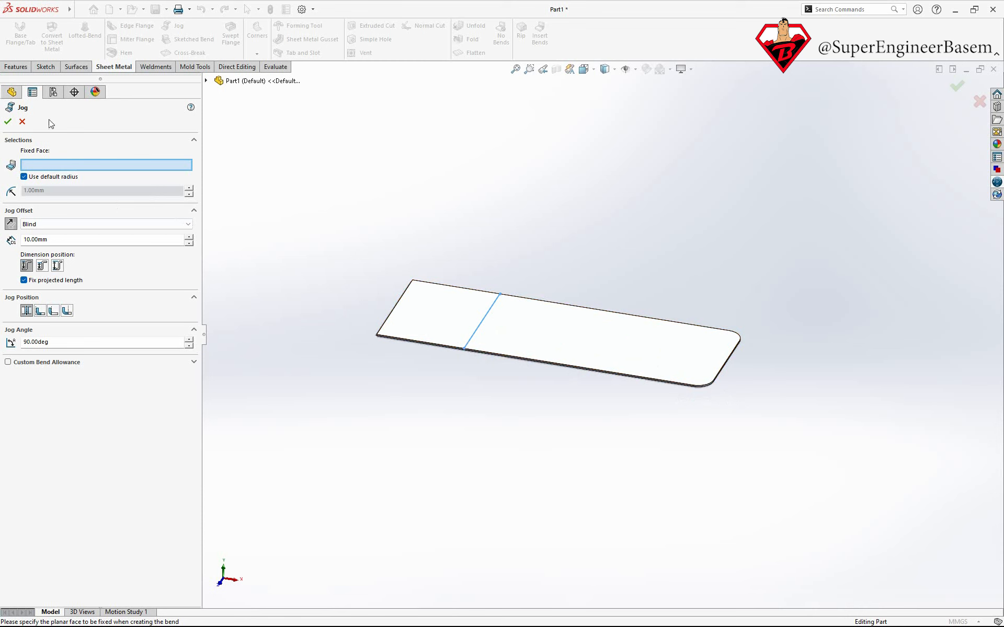
pyautogui.click(438, 319)
pyautogui.moveTo(450, 372); pyautogui.dragTo(461, 352, button='middle')
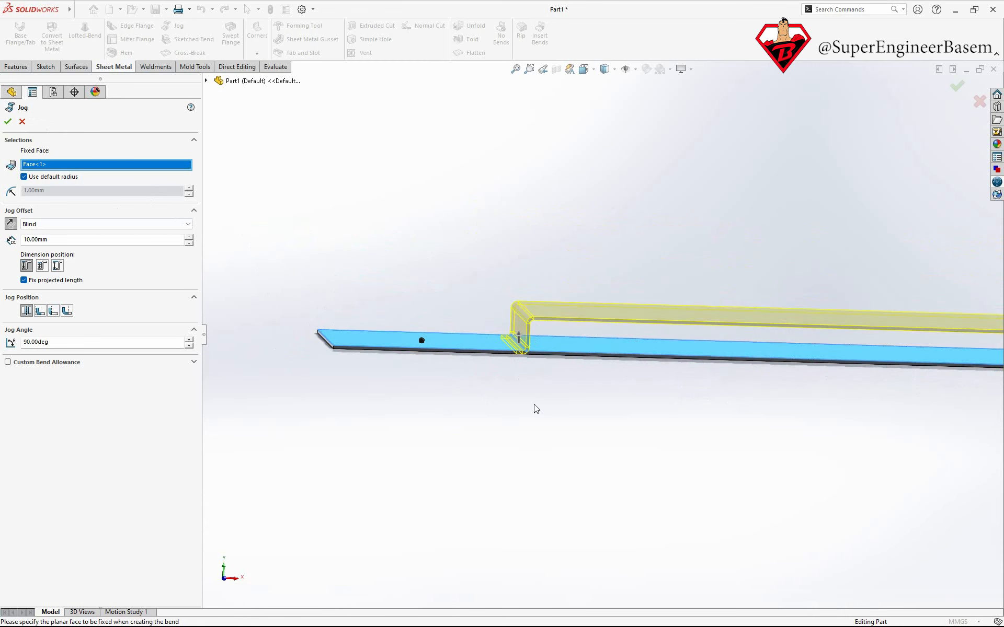
# Turn the default bend radius off and back on, and inspect the jog preview around the bend
pyautogui.click(24, 176)
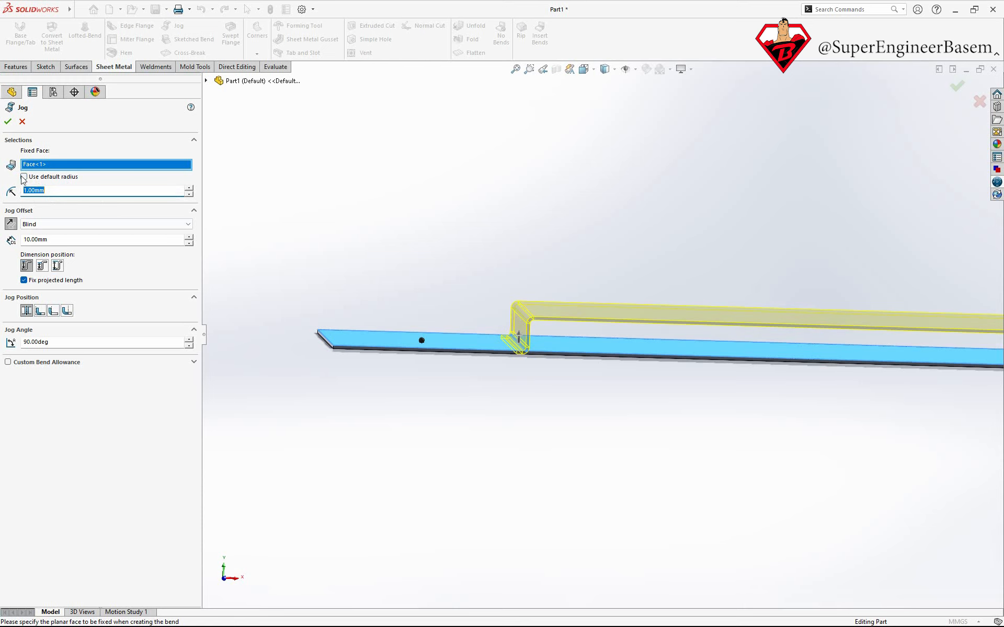
pyautogui.click(24, 177)
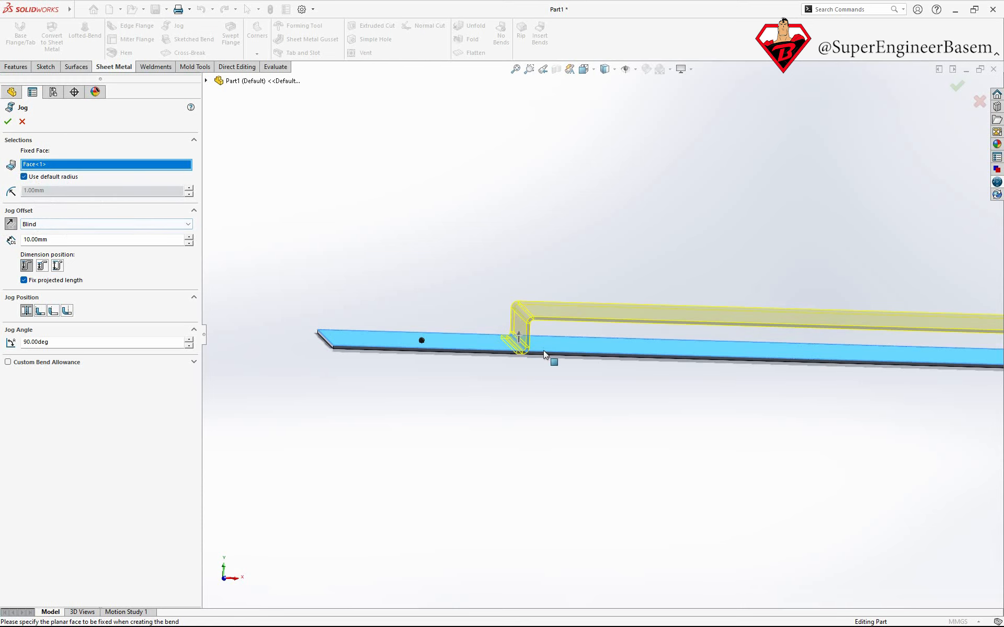
pyautogui.scroll(-3, 529, 354)
pyautogui.moveTo(502, 354)
pyautogui.mouseDown(button='middle')
pyautogui.moveTo(511, 381)
pyautogui.moveTo(501, 375)
pyautogui.mouseUp(button='middle')
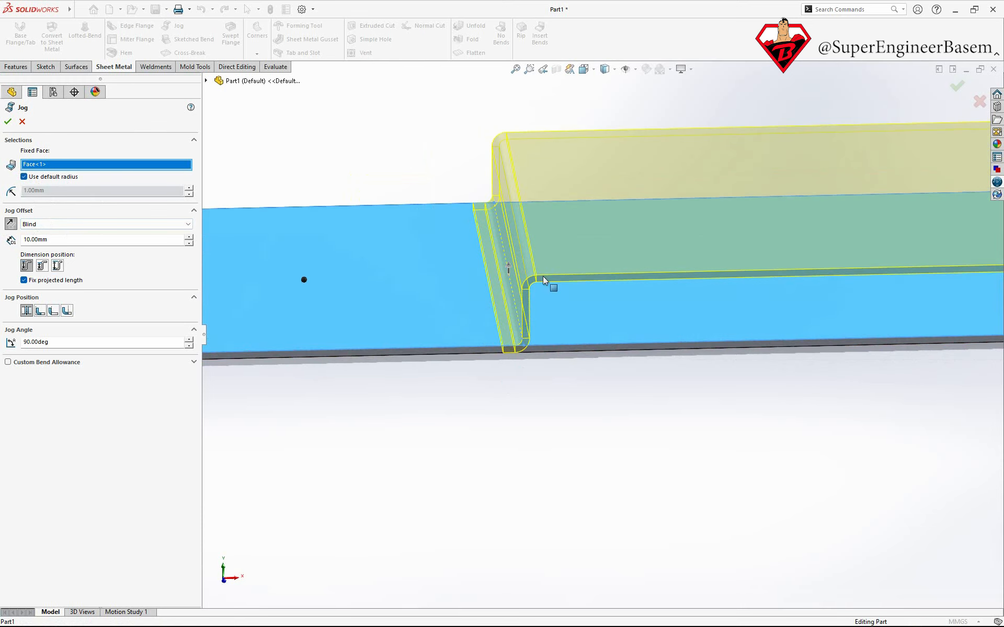
pyautogui.moveTo(499, 430); pyautogui.dragTo(518, 402, button='middle')
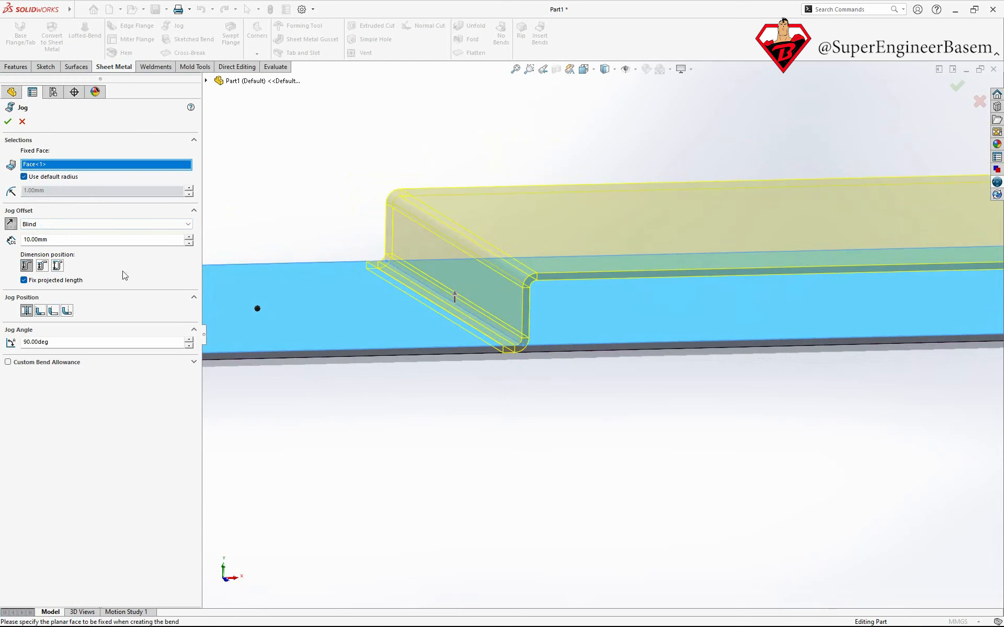
# Try the Up To Vertex offset condition for the jog, then return to Blind and set the offset to 50 mm
pyautogui.click(127, 226)
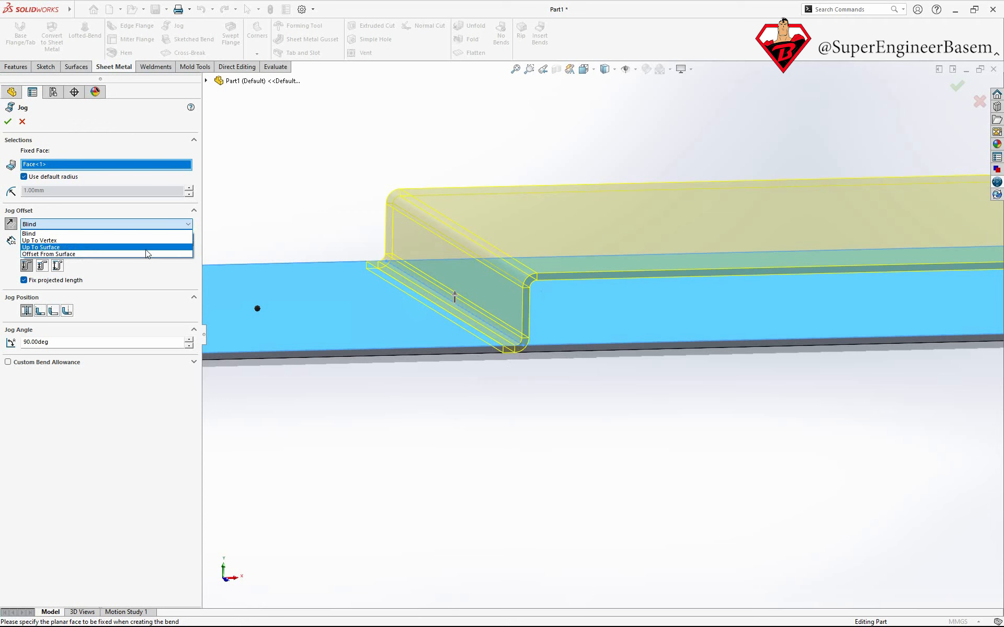
pyautogui.click(65, 240)
pyautogui.click(65, 224)
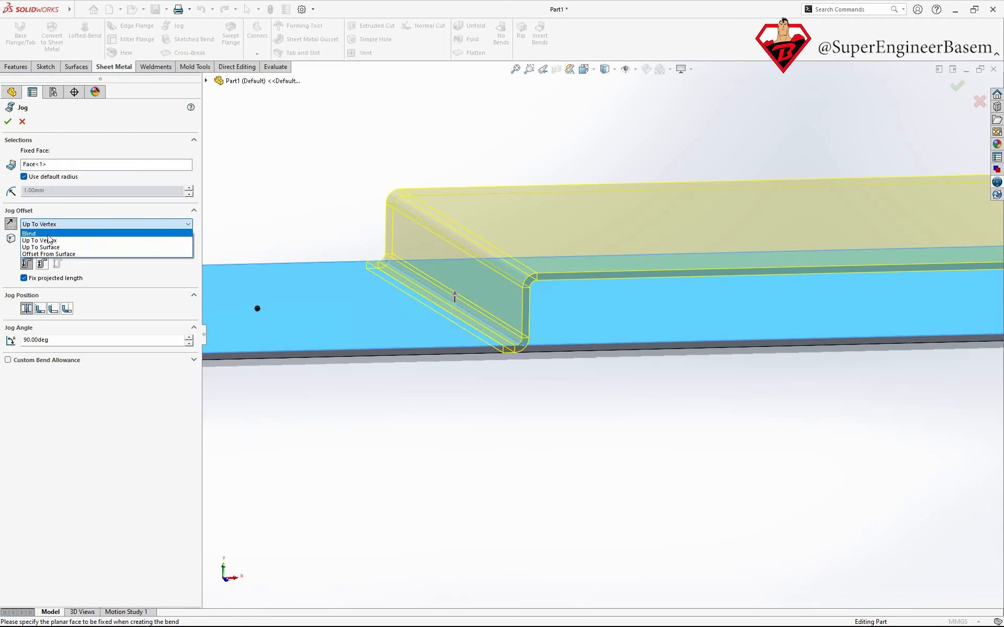
pyautogui.click(65, 234)
pyautogui.click(189, 237)
pyautogui.click(189, 236)
pyautogui.click(190, 237)
pyautogui.click(189, 237)
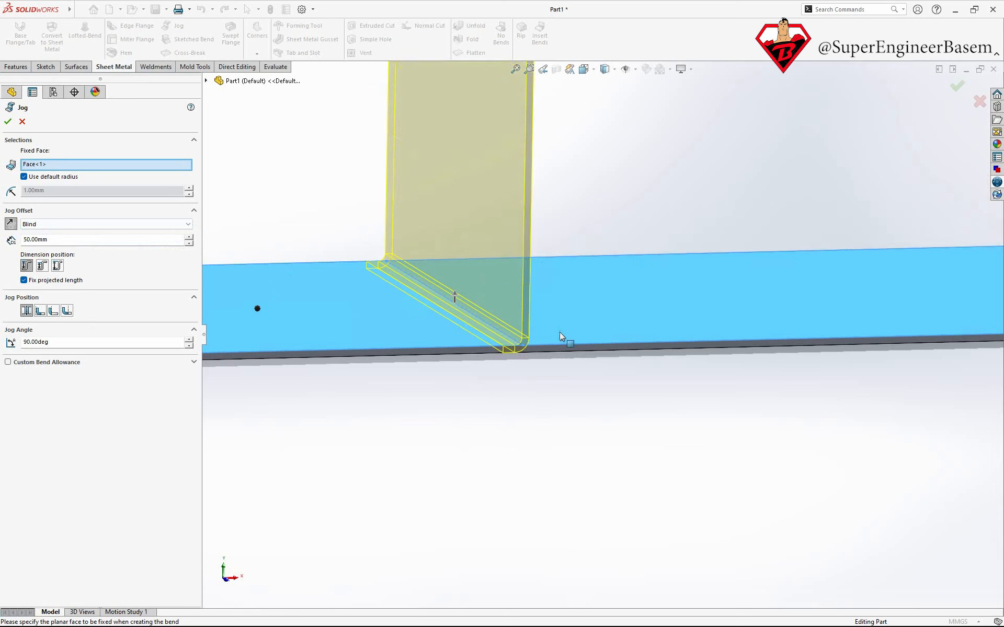
# Turn off the jog's Fix projected length option, checking the raised section in the preview against the original flange length
pyautogui.scroll(5, 560, 332)
pyautogui.moveTo(564, 354); pyautogui.dragTo(566, 405, button='middle')
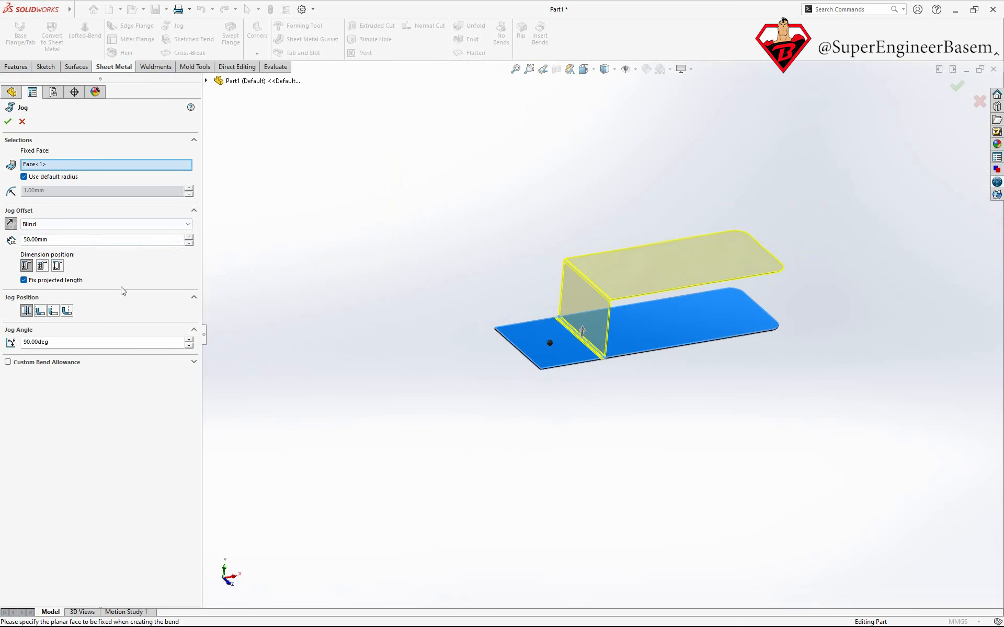
pyautogui.moveTo(586, 398)
pyautogui.mouseDown(button='middle')
pyautogui.moveTo(544, 407)
pyautogui.moveTo(596, 414)
pyautogui.mouseUp(button='middle')
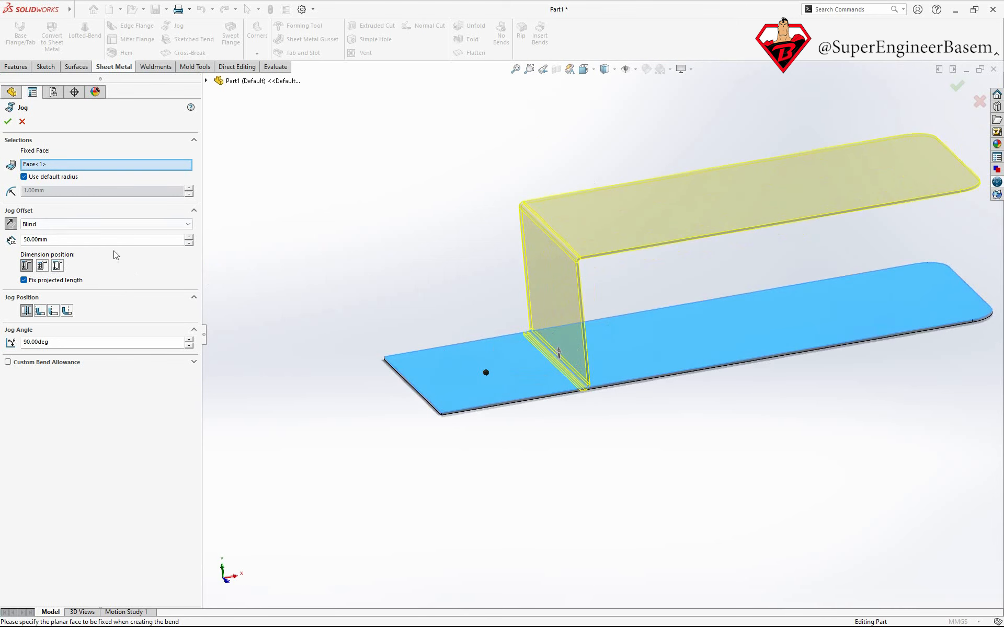
pyautogui.moveTo(415, 334)
pyautogui.mouseDown(button='middle')
pyautogui.moveTo(423, 300)
pyautogui.moveTo(423, 327)
pyautogui.mouseUp(button='middle')
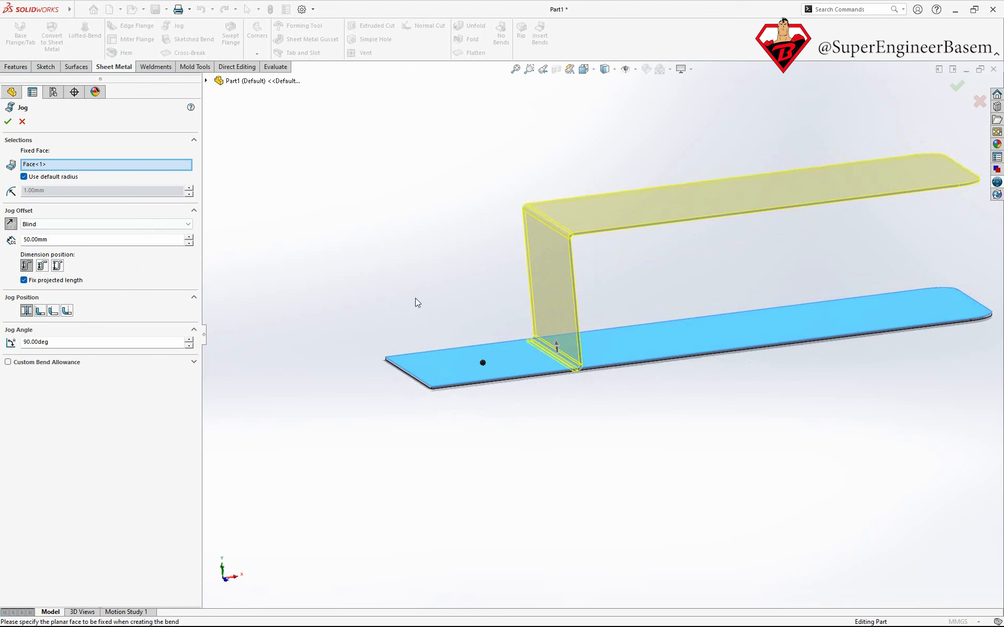
pyautogui.moveTo(568, 329); pyautogui.dragTo(580, 361, button='middle')
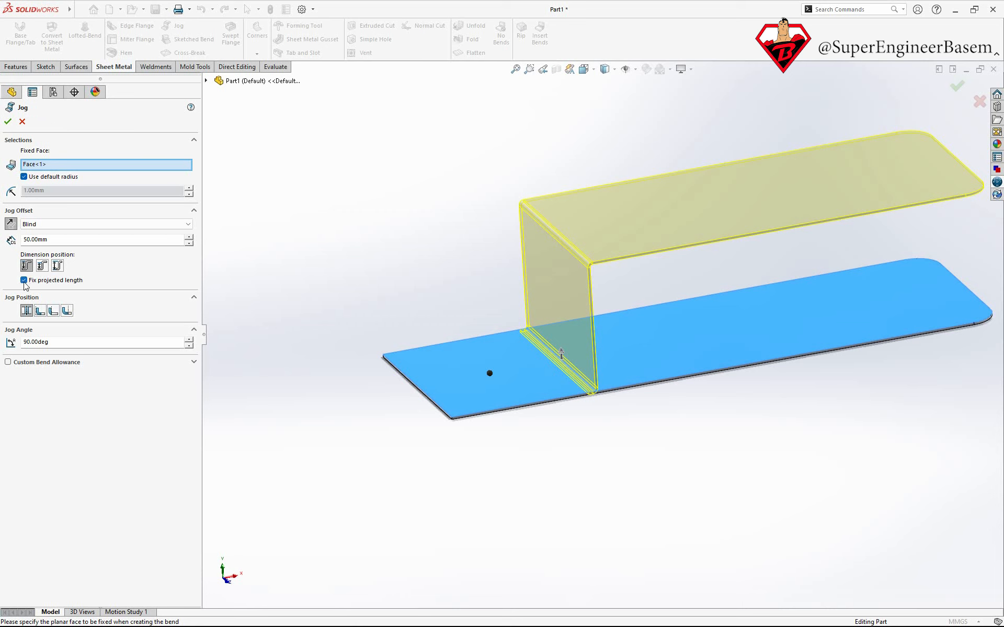
pyautogui.scroll(2, 773, 387)
pyautogui.moveTo(774, 390); pyautogui.dragTo(765, 410, button='middle')
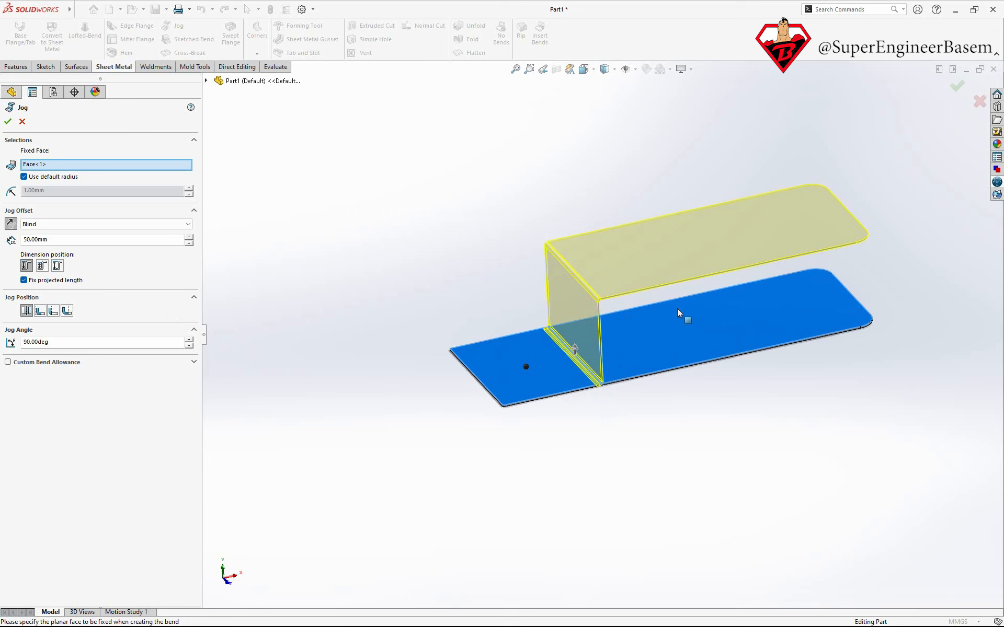
pyautogui.moveTo(545, 445); pyautogui.dragTo(552, 449, button='middle')
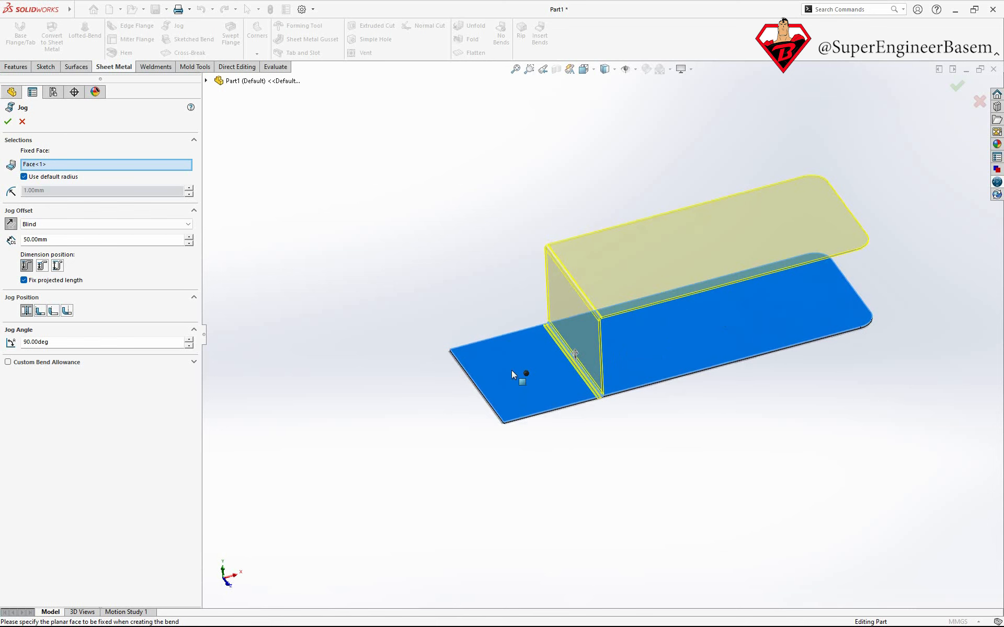
pyautogui.moveTo(601, 437); pyautogui.dragTo(595, 416, button='middle')
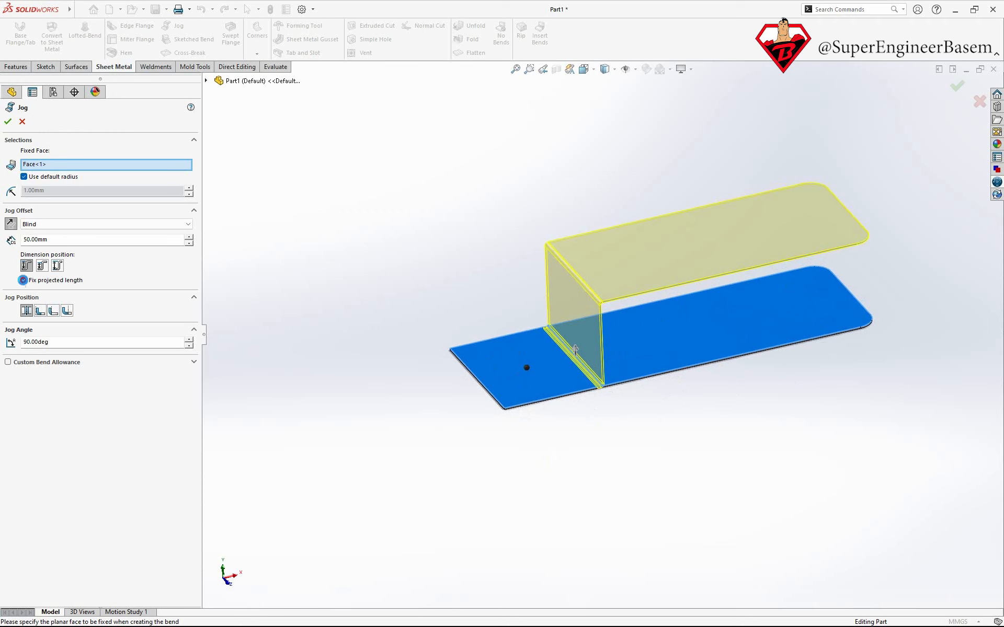
pyautogui.click(23, 280)
pyautogui.moveTo(473, 449)
pyautogui.mouseDown(button='middle')
pyautogui.moveTo(473, 352)
pyautogui.moveTo(464, 396)
pyautogui.moveTo(410, 434)
pyautogui.moveTo(518, 412)
pyautogui.moveTo(481, 466)
pyautogui.mouseUp(button='middle')
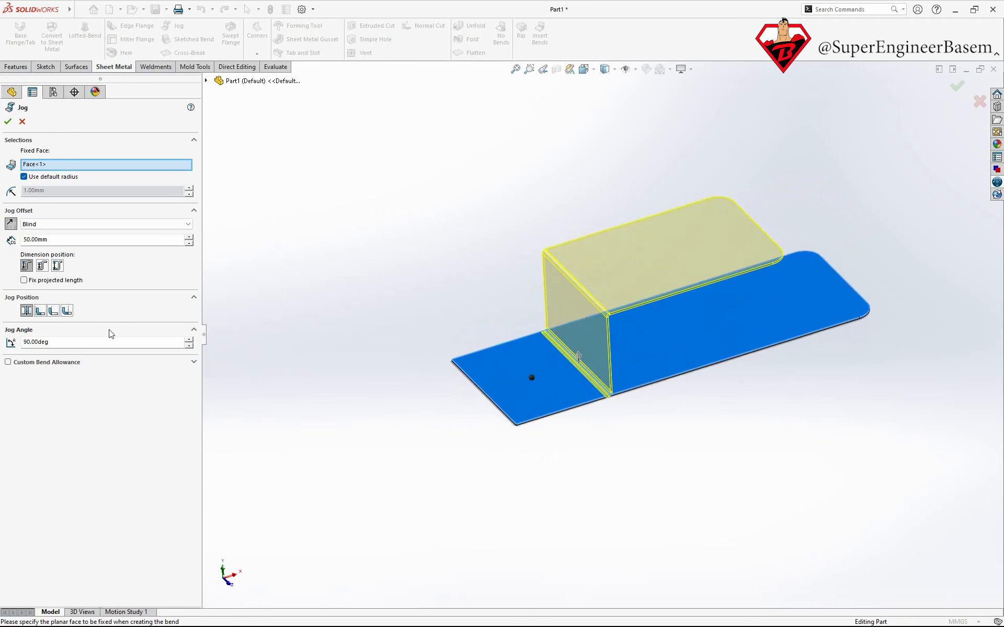
# Try the Material Inside jog position in a close view of the bend, then set it to Material Outside
pyautogui.moveTo(592, 398)
pyautogui.mouseDown(button='middle')
pyautogui.moveTo(596, 416)
pyautogui.moveTo(582, 384)
pyautogui.mouseUp(button='middle')
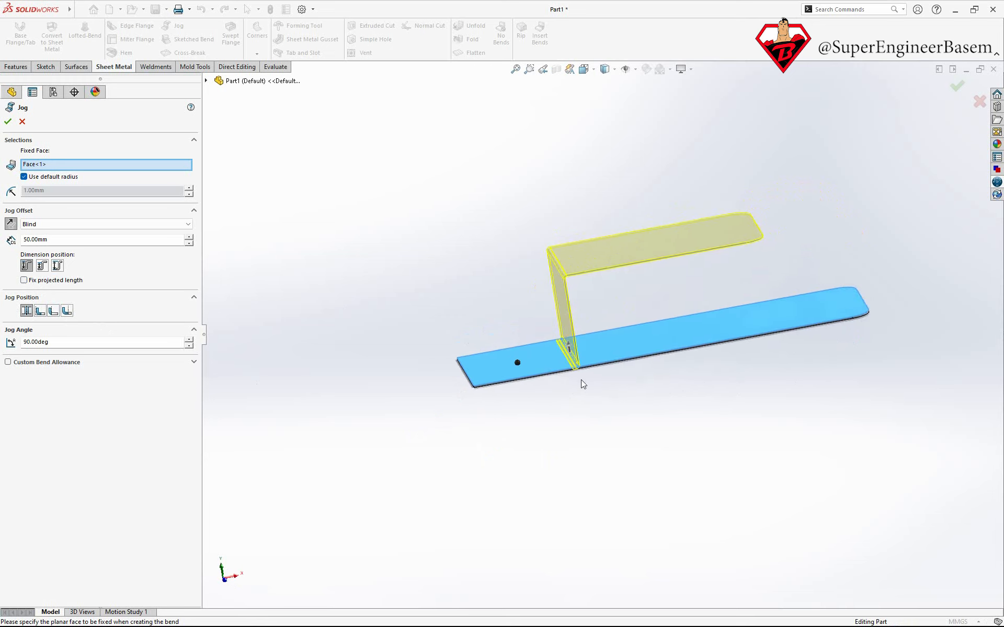
pyautogui.scroll(-5, 581, 380)
pyautogui.scroll(4, 488, 134)
pyautogui.scroll(-4, 592, 333)
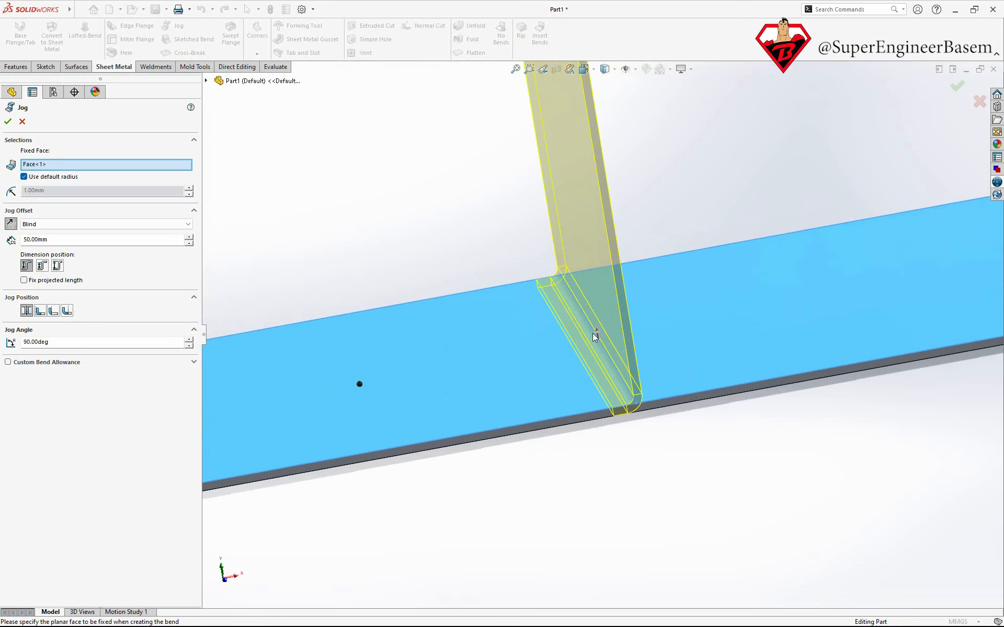
pyautogui.scroll(-4, 589, 396)
pyautogui.moveTo(582, 332); pyautogui.dragTo(565, 314, button='middle')
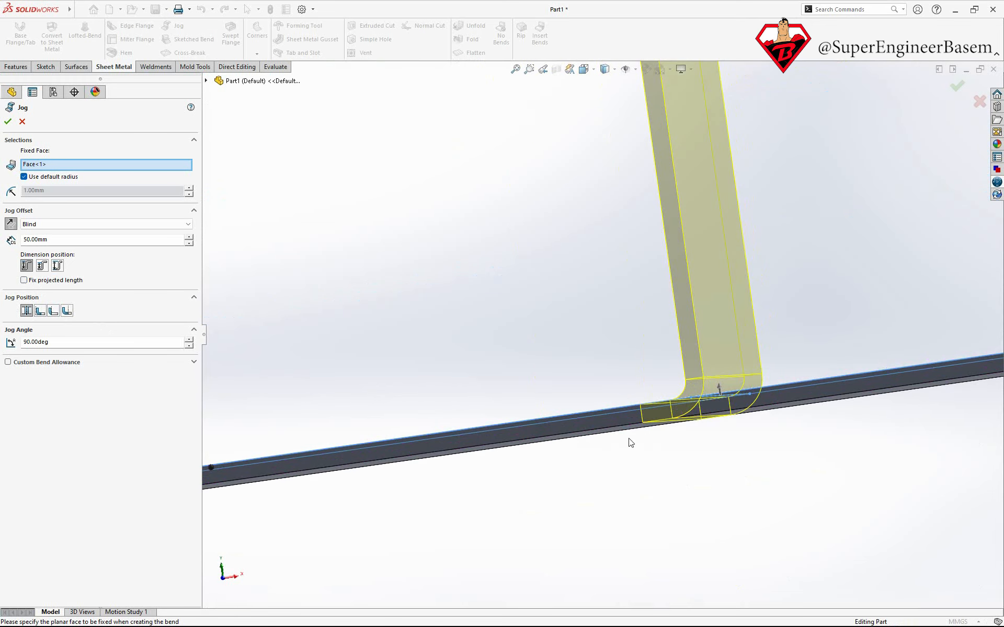
pyautogui.click(40, 311)
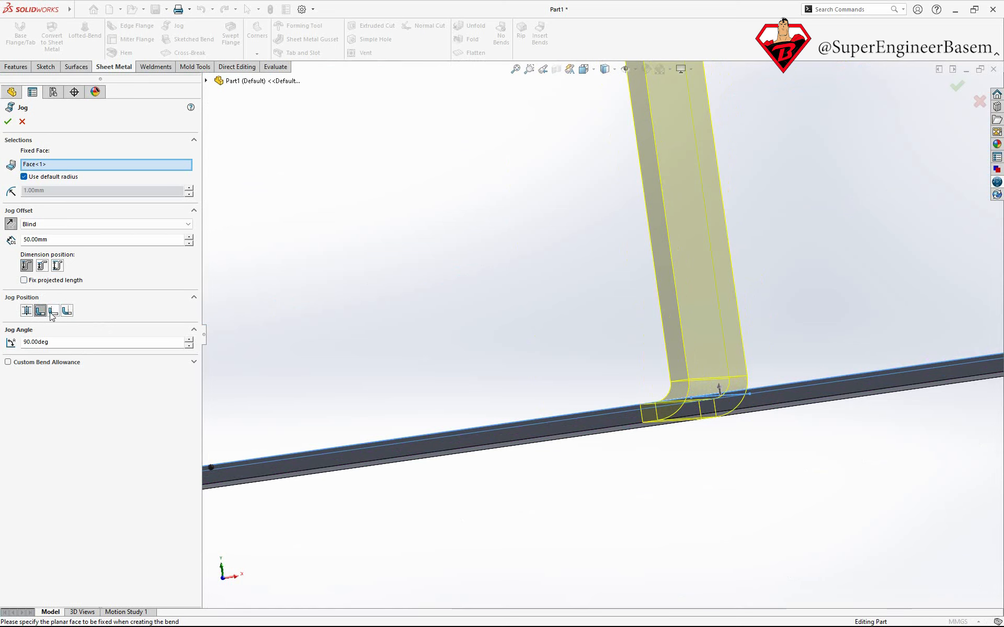
pyautogui.click(53, 311)
pyautogui.scroll(2, 472, 375)
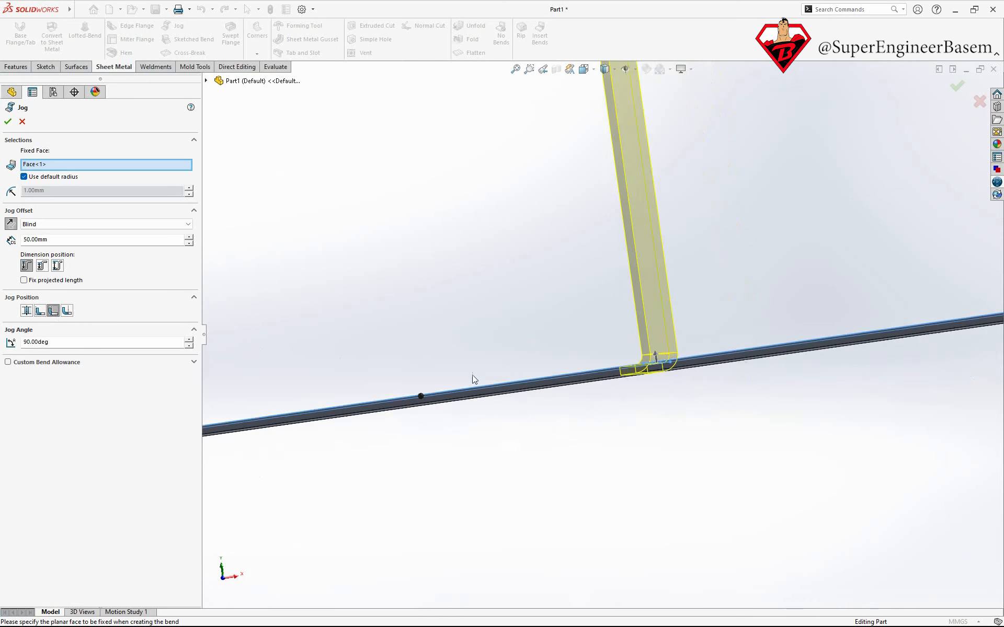
# Set the jog angle to 111 degrees
pyautogui.moveTo(496, 350); pyautogui.dragTo(521, 376, button='middle')
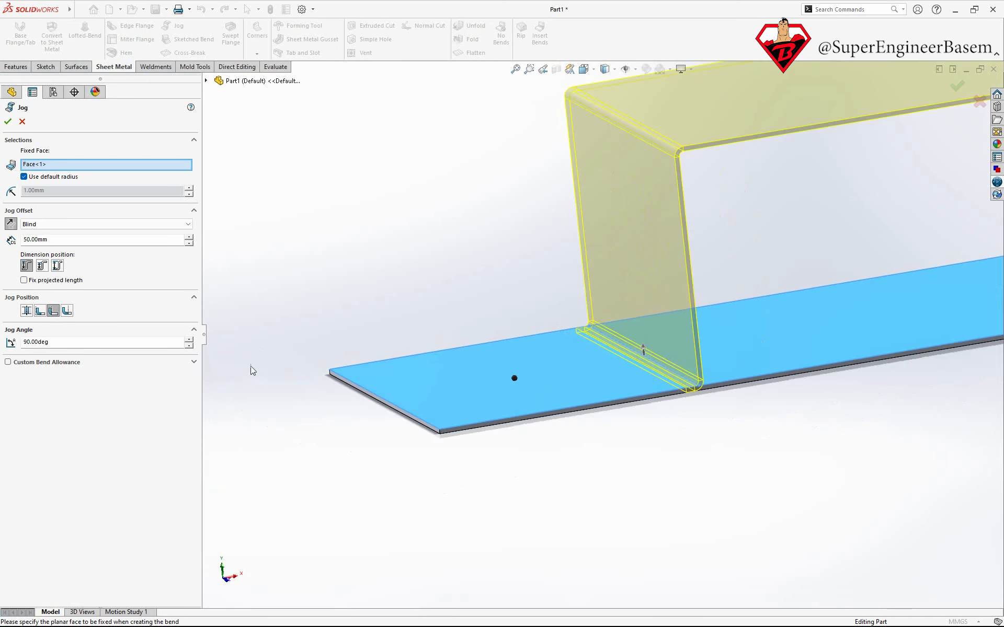
pyautogui.click(188, 339)
pyautogui.click(188, 339)
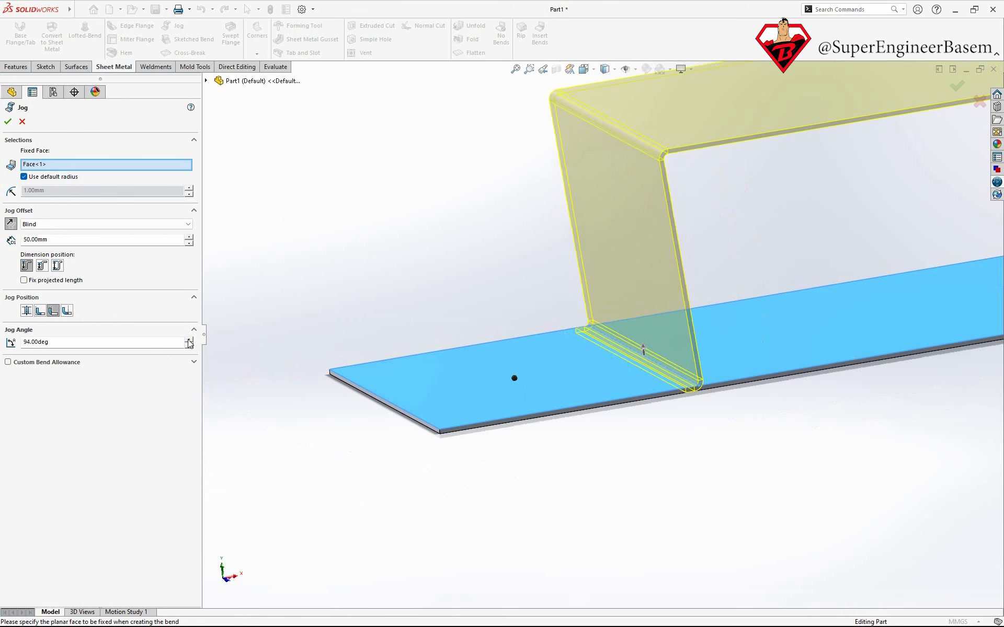
pyautogui.click(188, 339)
pyautogui.click(189, 340)
pyautogui.click(189, 339)
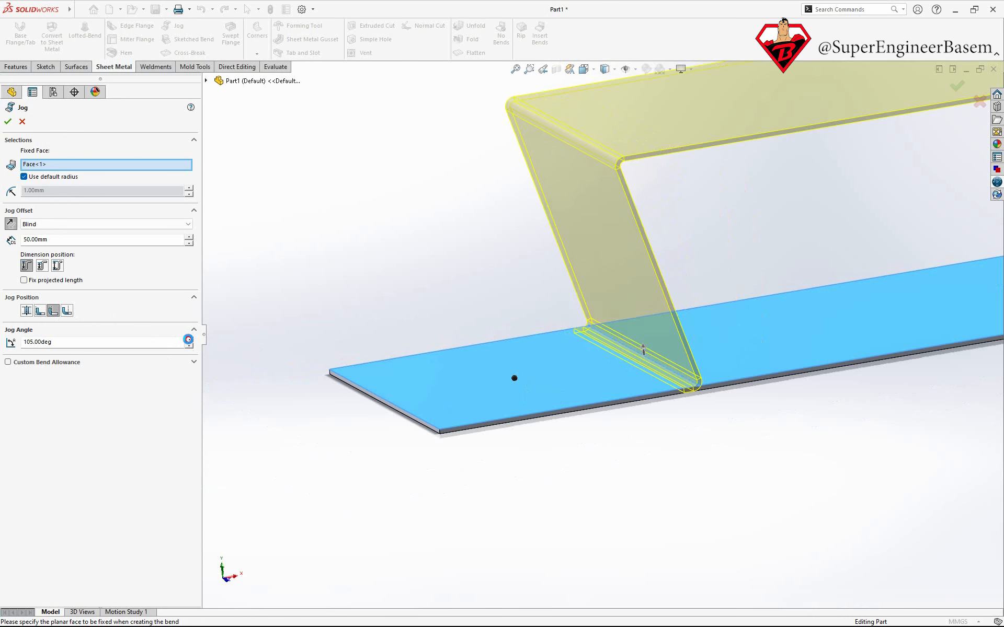
pyautogui.click(188, 339)
pyautogui.click(189, 339)
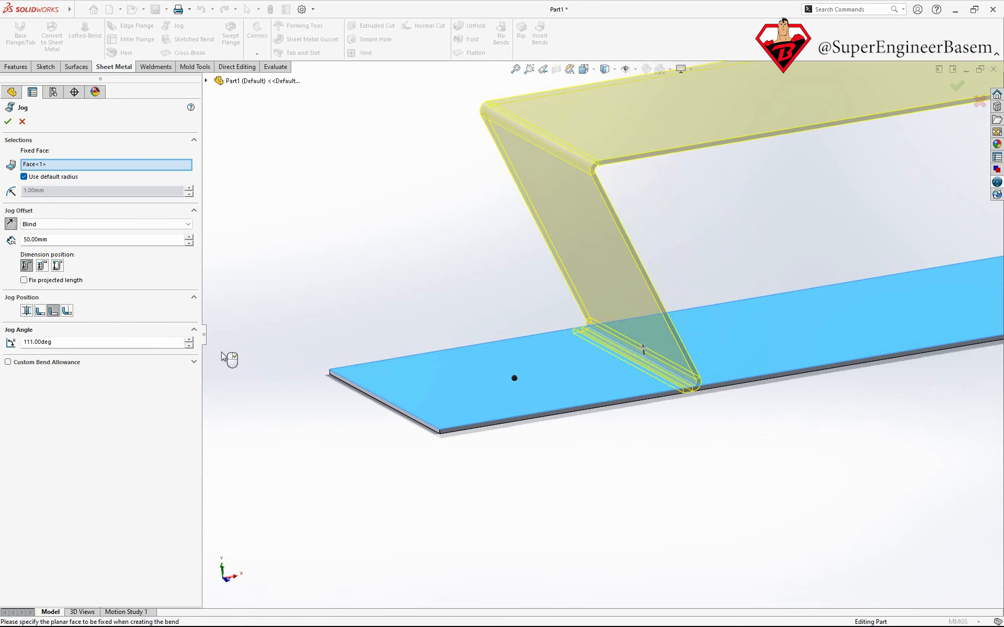
# Show the custom bend allowance settings, leave them disabled, and create the jog
pyautogui.click(191, 361)
pyautogui.click(193, 362)
pyautogui.click(193, 363)
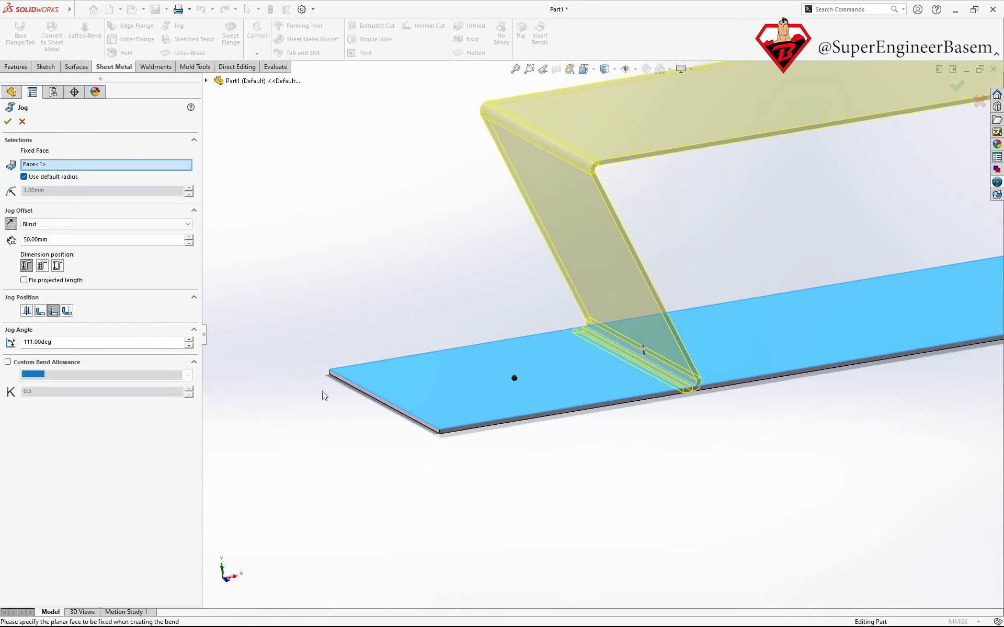
pyautogui.scroll(5, 579, 423)
pyautogui.moveTo(579, 422); pyautogui.dragTo(579, 444, button='middle')
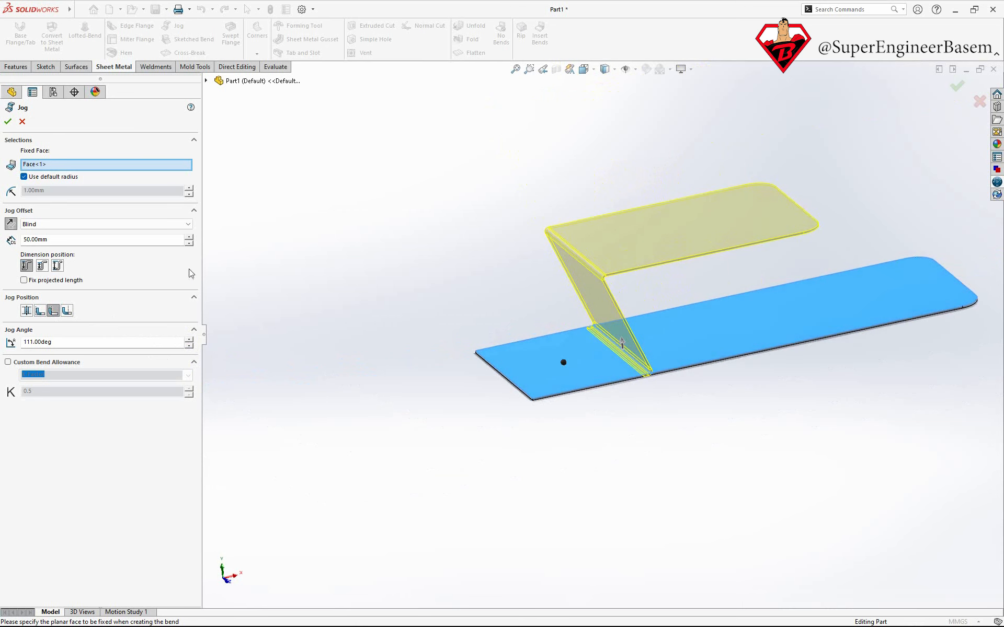
pyautogui.press('Return')
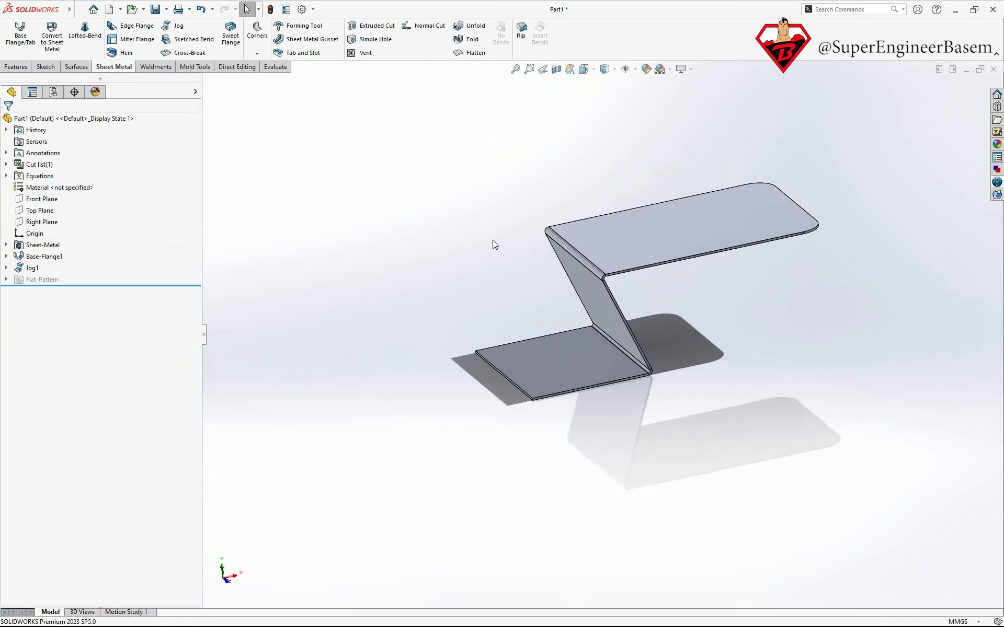
pyautogui.moveTo(492, 240); pyautogui.dragTo(319, 358, button='middle')
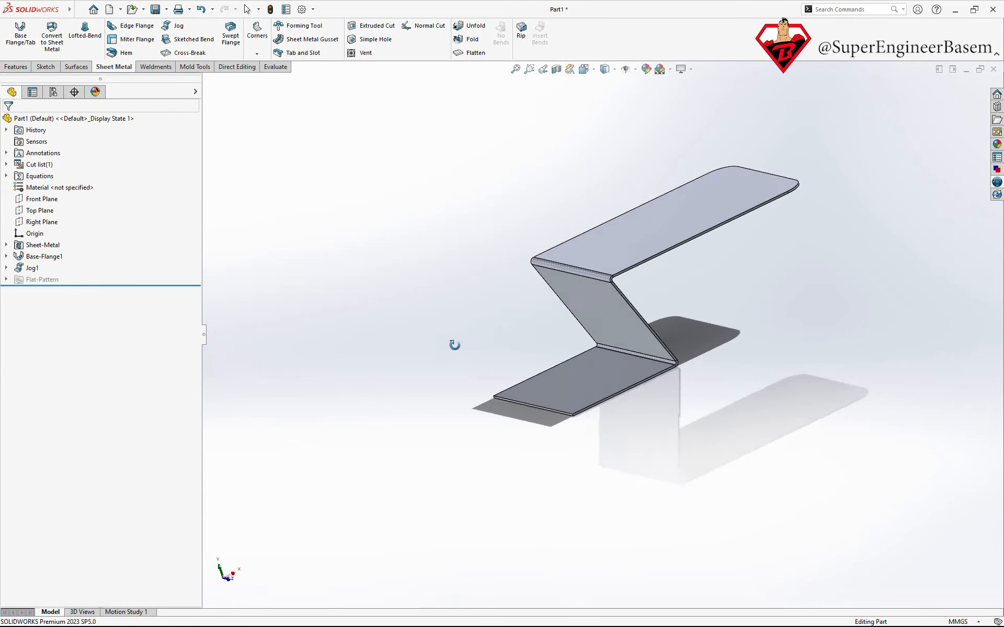